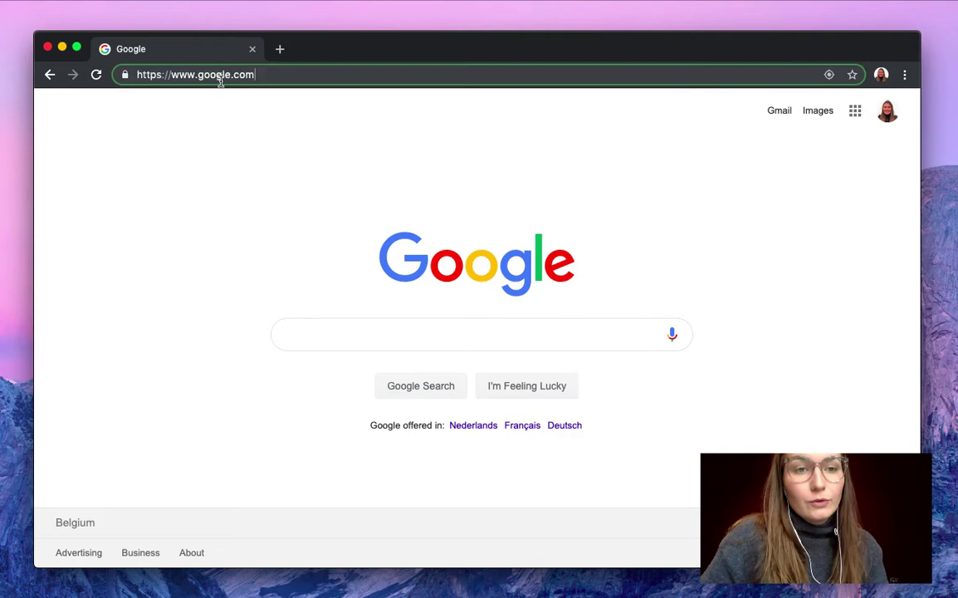
Open the Sheetgo web app at app.sheetgo.com.
type("app")
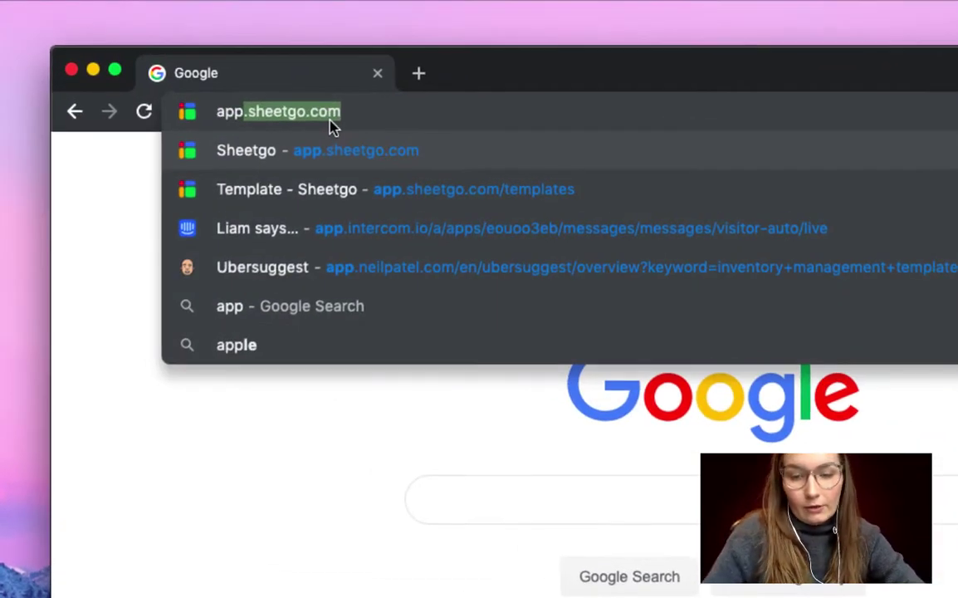
key("Down")
key("Return")
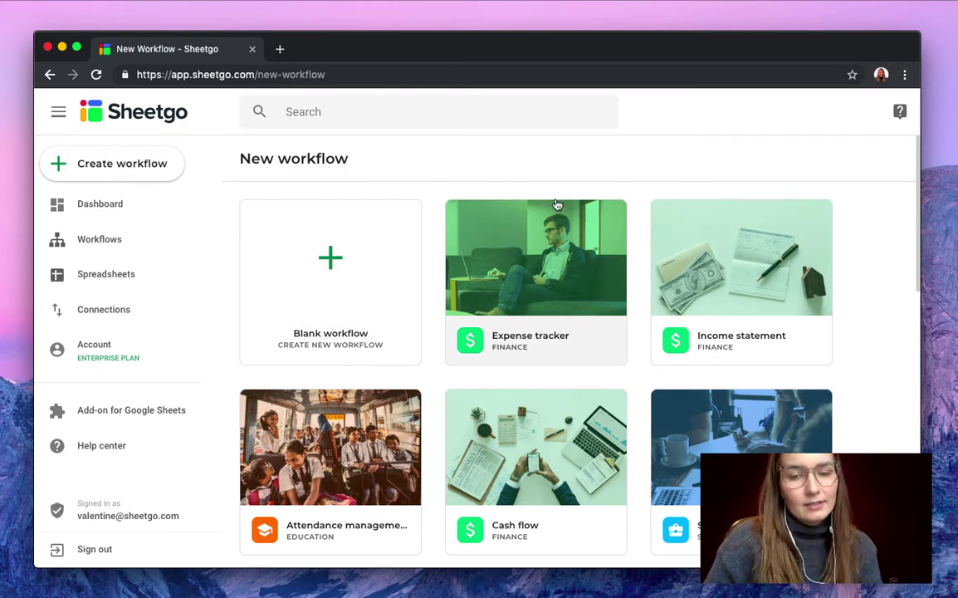
Browse the new workflow templates and open the Service sales report template.
scroll(568, 226, "down", 3)
scroll(568, 226, "down", 4)
scroll(568, 224, "up", 4)
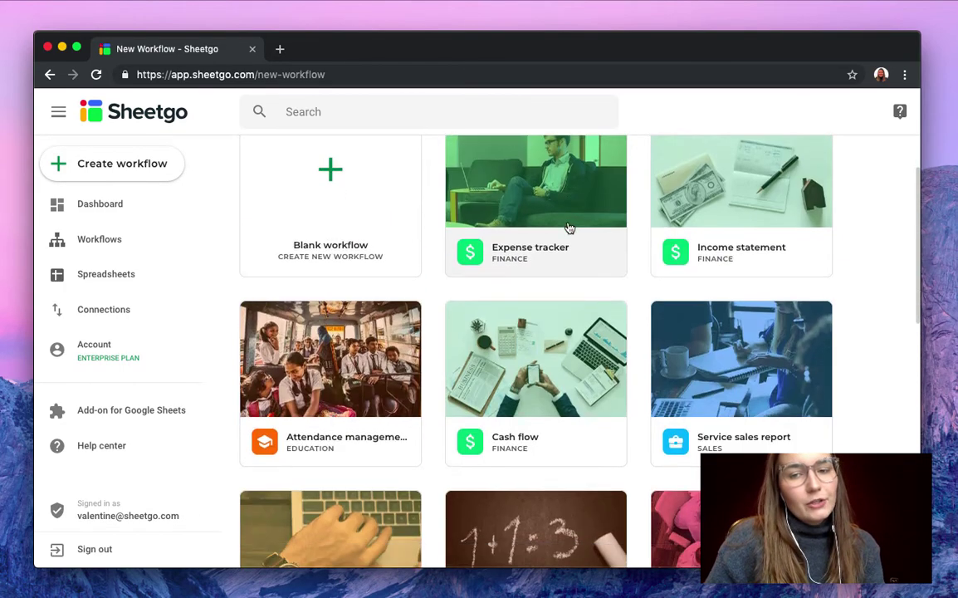
left_click(728, 440)
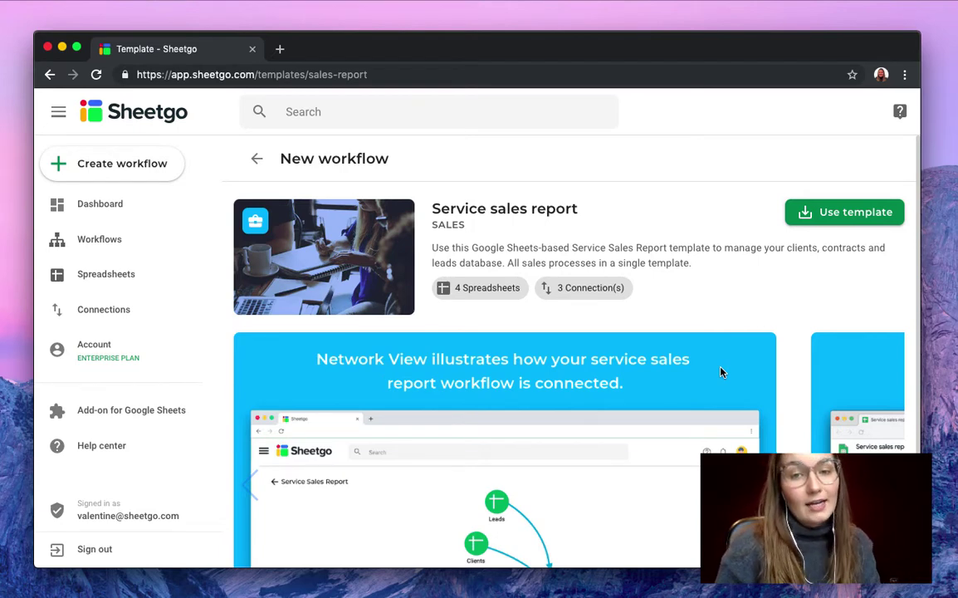
Review the Service sales report template's preview images and install the template as a workflow.
scroll(721, 372, "down", 2)
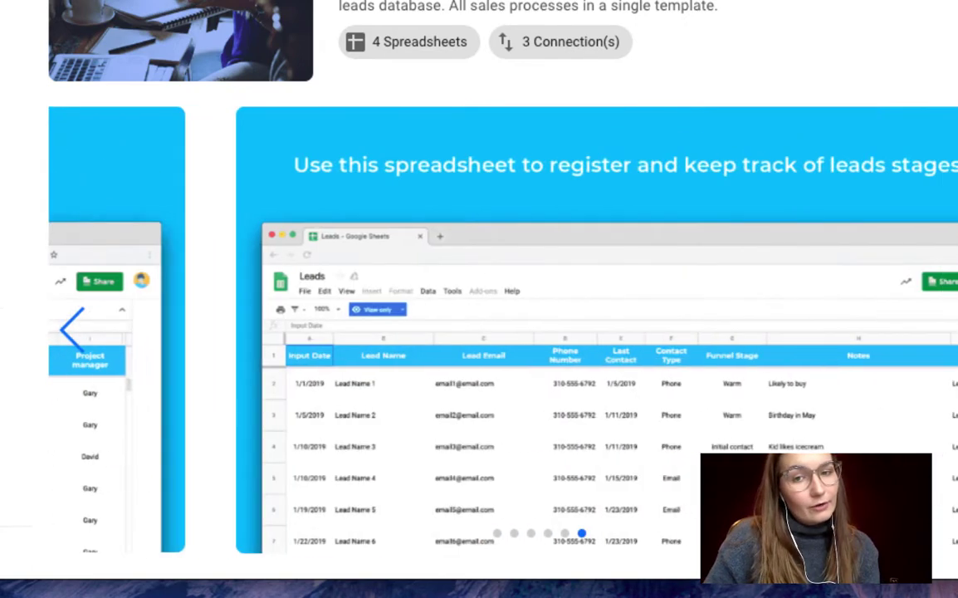
scroll(479, 299, "up", 2)
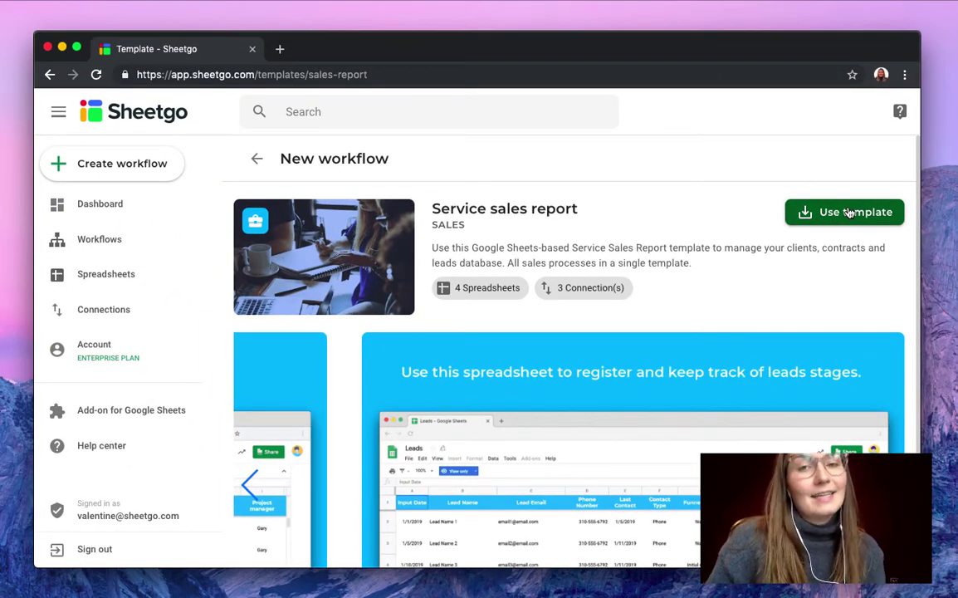
left_click(850, 213)
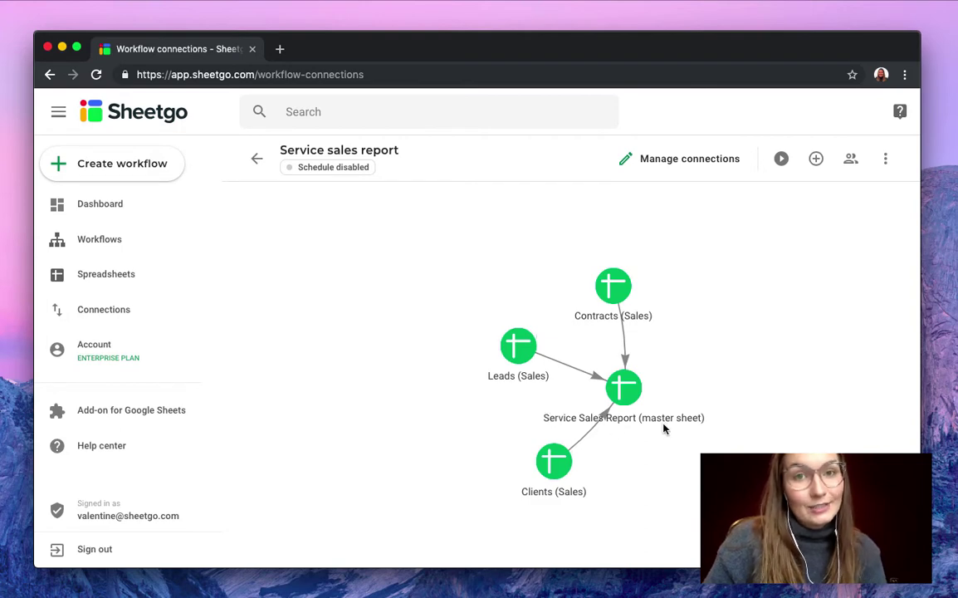
Open the master sheet, Contracts, Leads and Clients spreadsheets from the workflow diagram, and bring the master sheet to the front.
left_click(627, 392)
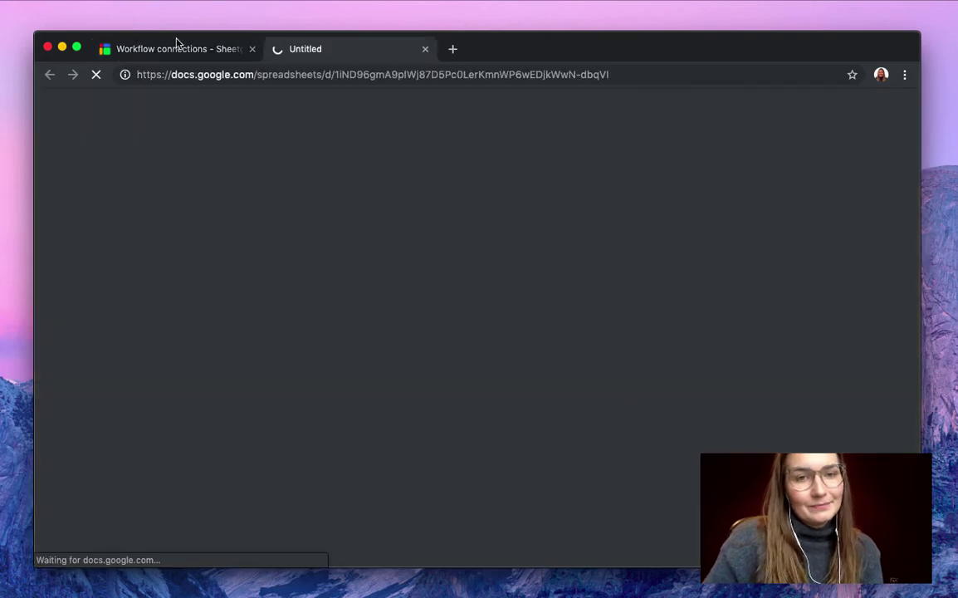
left_click(187, 48)
left_click(601, 286)
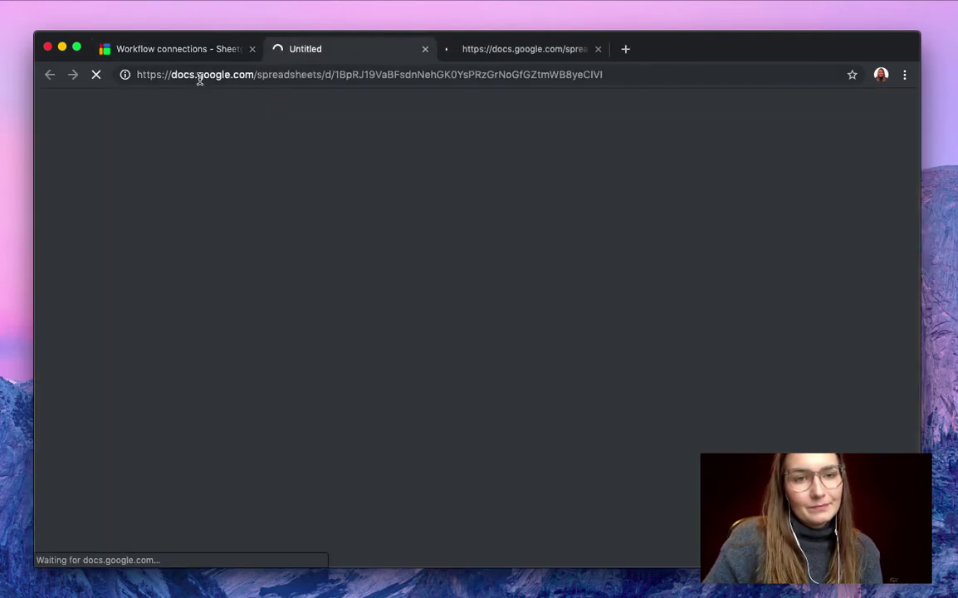
left_click(220, 49)
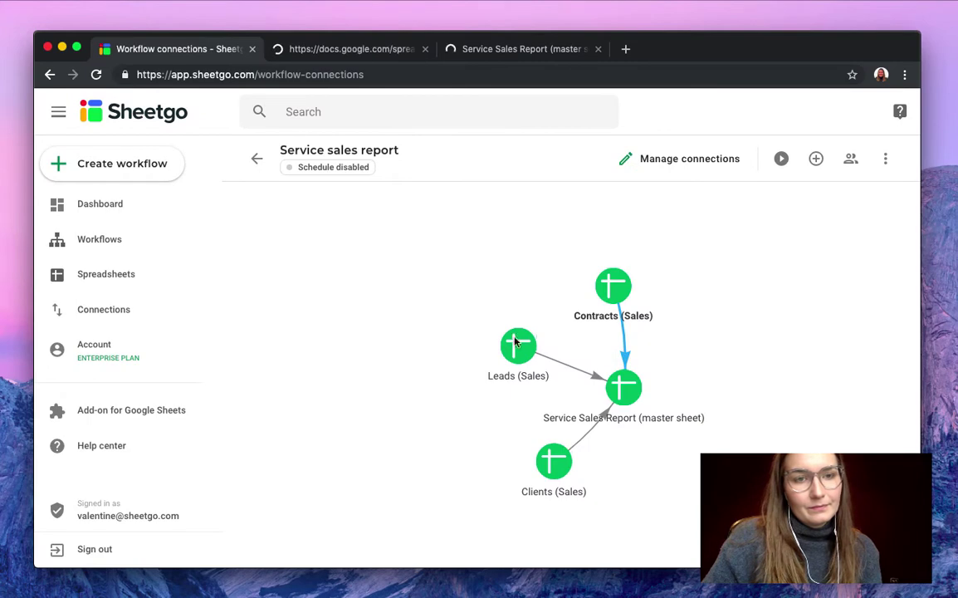
left_click(519, 347)
left_click(181, 51)
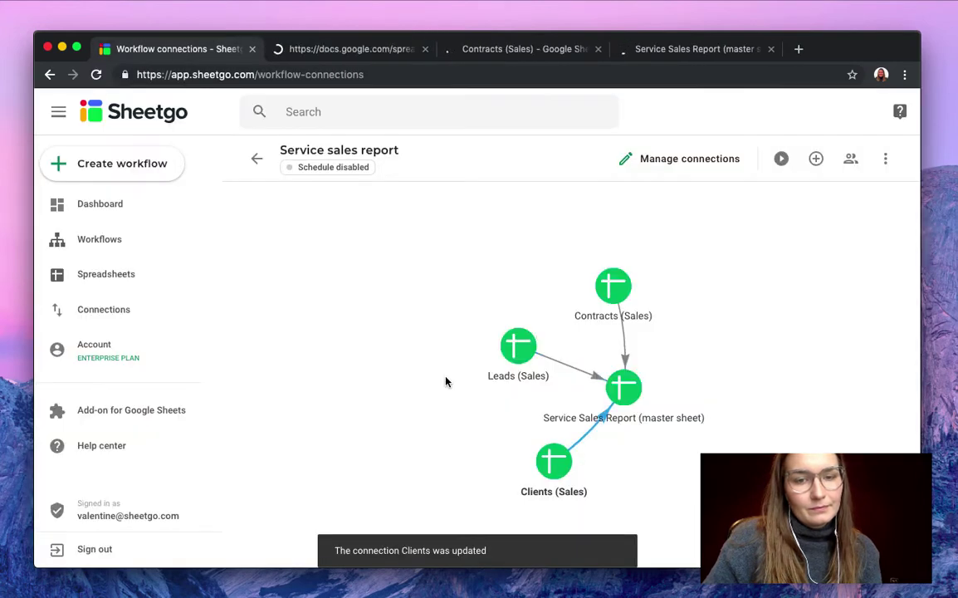
left_click(563, 468)
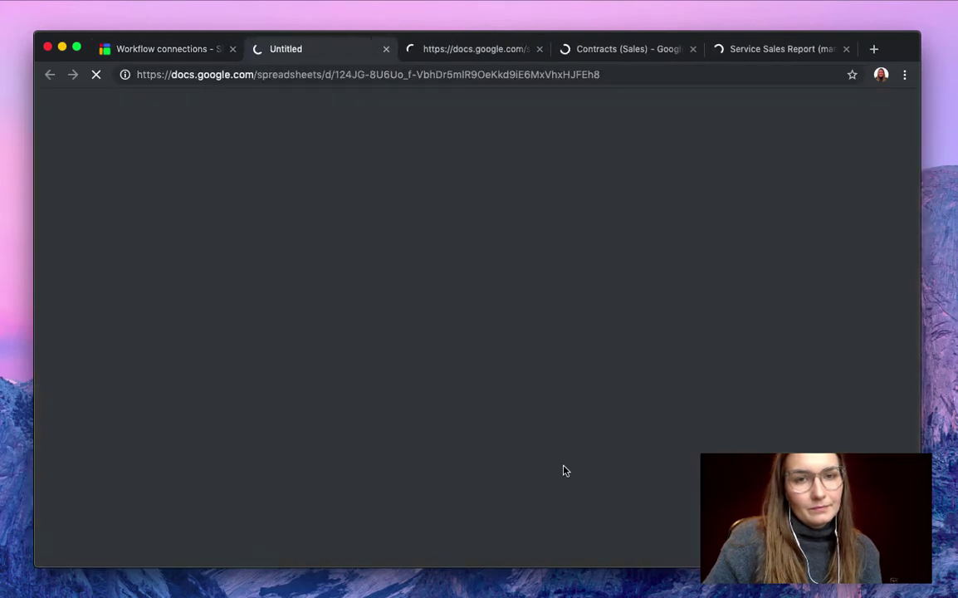
left_click(789, 49)
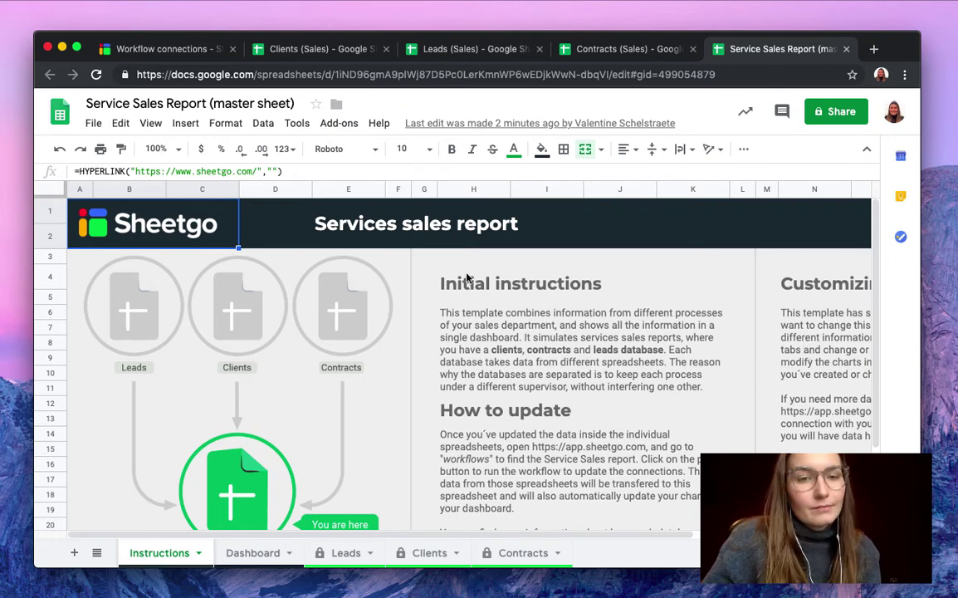
Examine the client records on the Clients sheet of the Clients (Sales) spreadsheet.
left_click(314, 53)
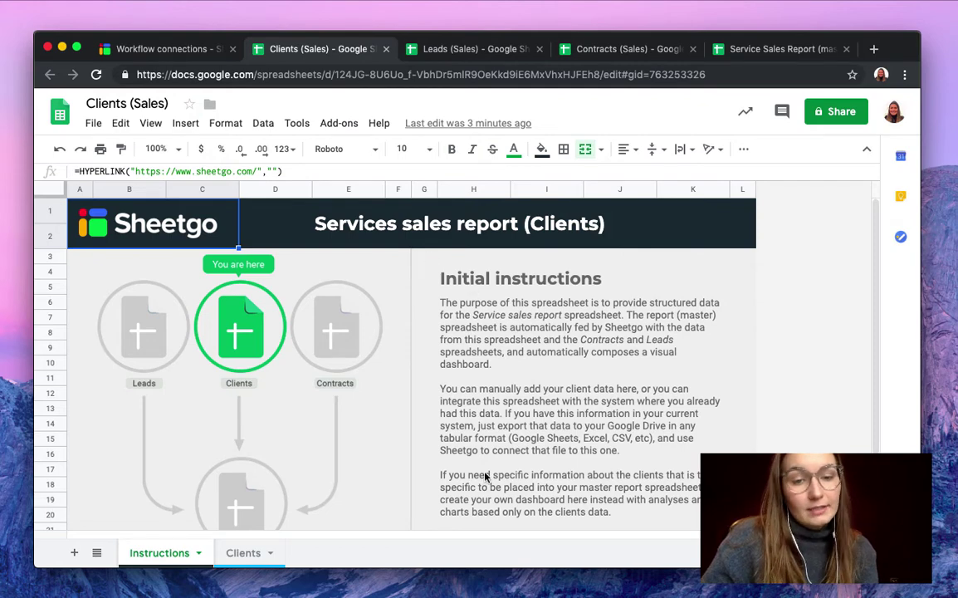
left_click(258, 563)
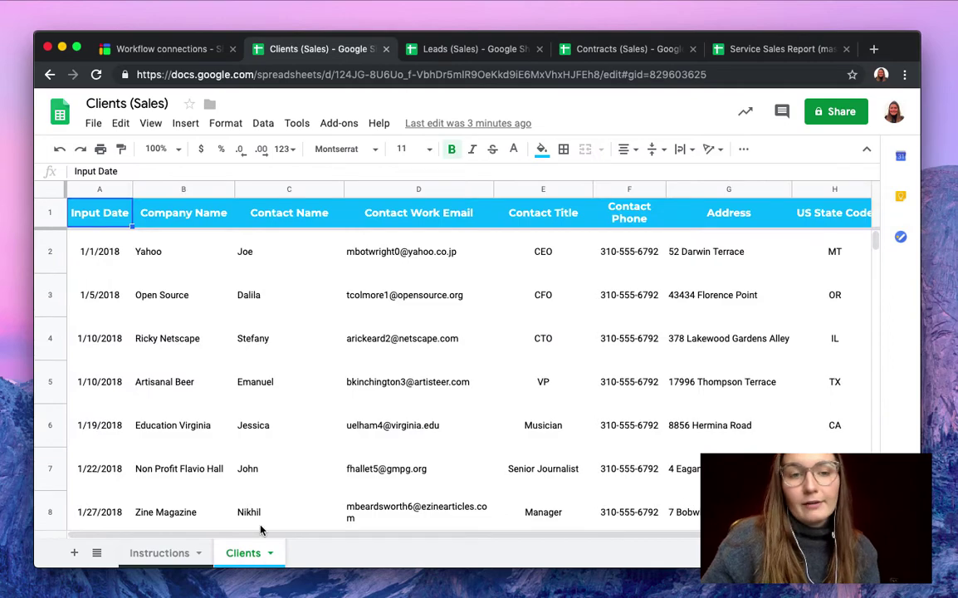
scroll(371, 282, "down", 15)
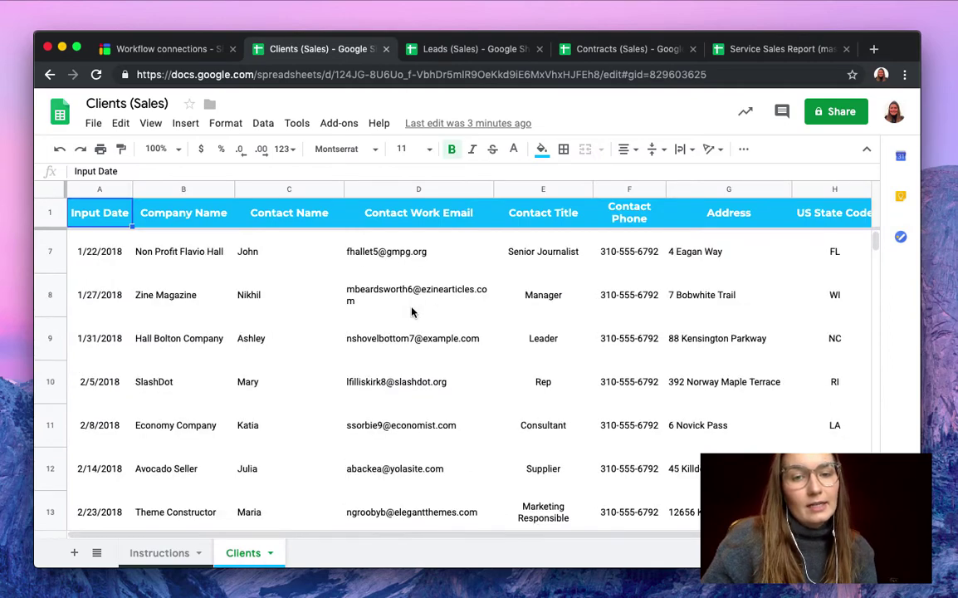
scroll(412, 311, "up", 15)
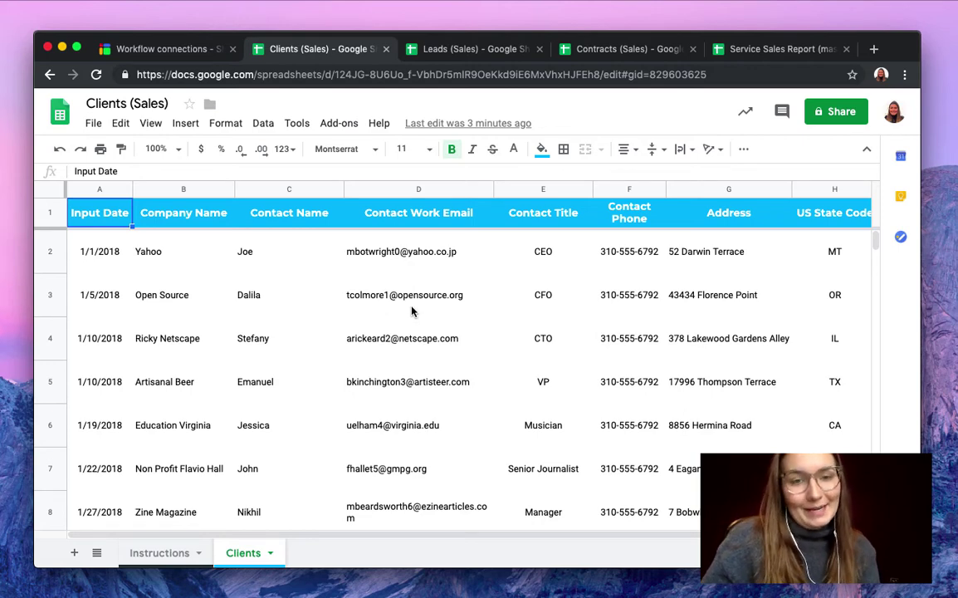
Examine the lead records and their columns on the Leads sheet of the Leads (Sales) spreadsheet.
left_click(424, 44)
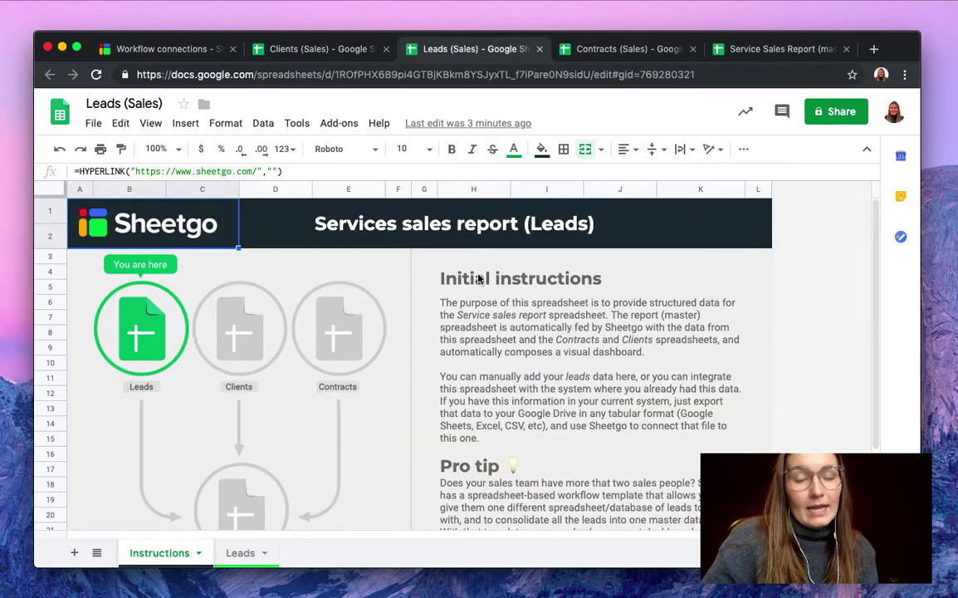
left_click(242, 553)
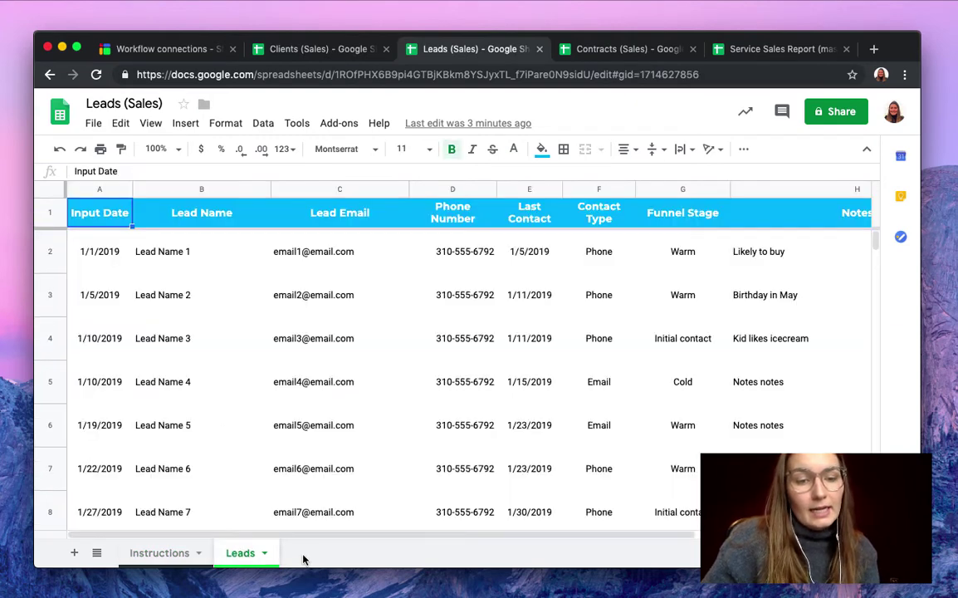
left_click_drag(294, 536, 216, 542)
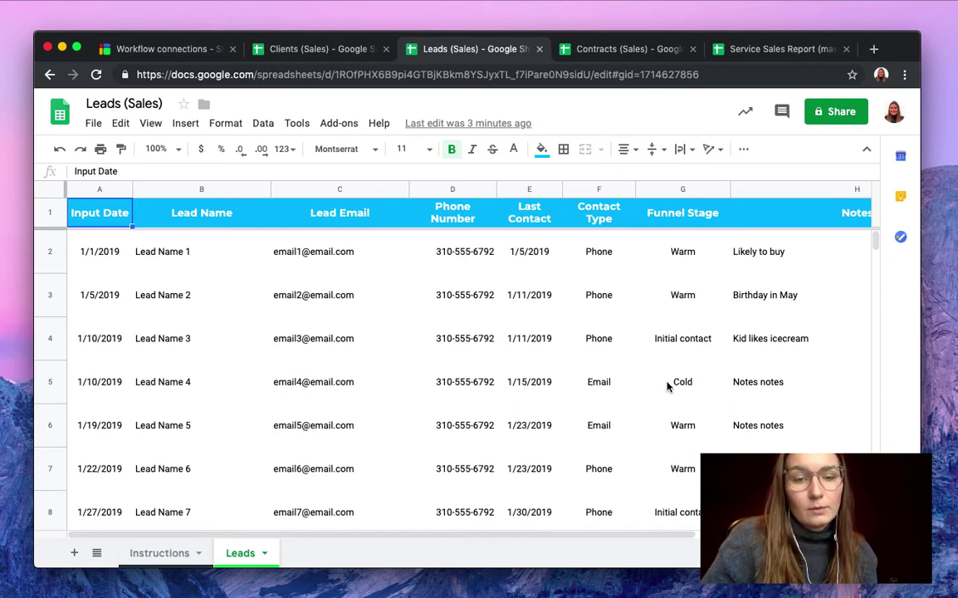
left_click_drag(248, 537, 191, 550)
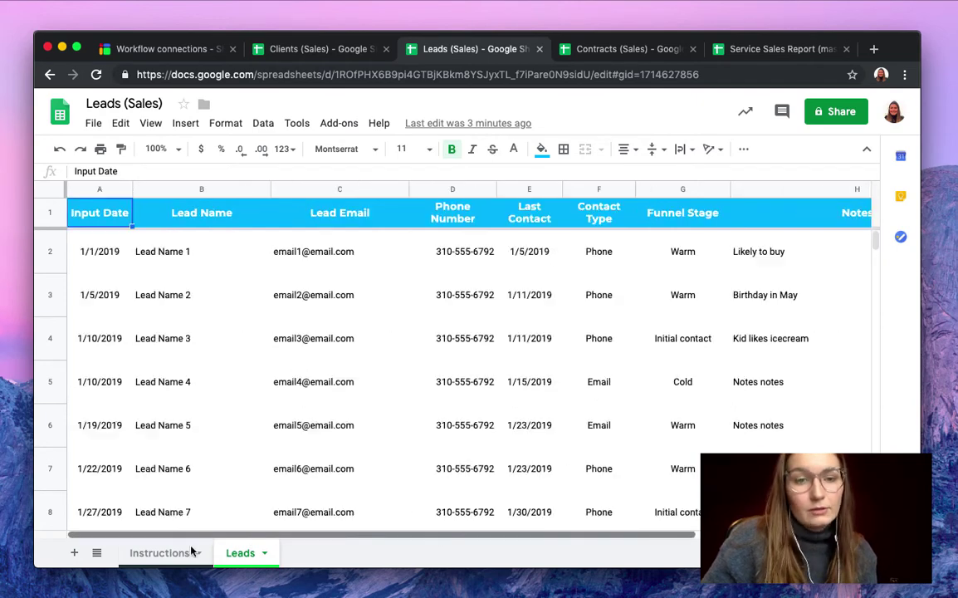
Examine the contract records through the Contract PDF Link column in the Contracts (Sales) spreadsheet.
left_click(605, 55)
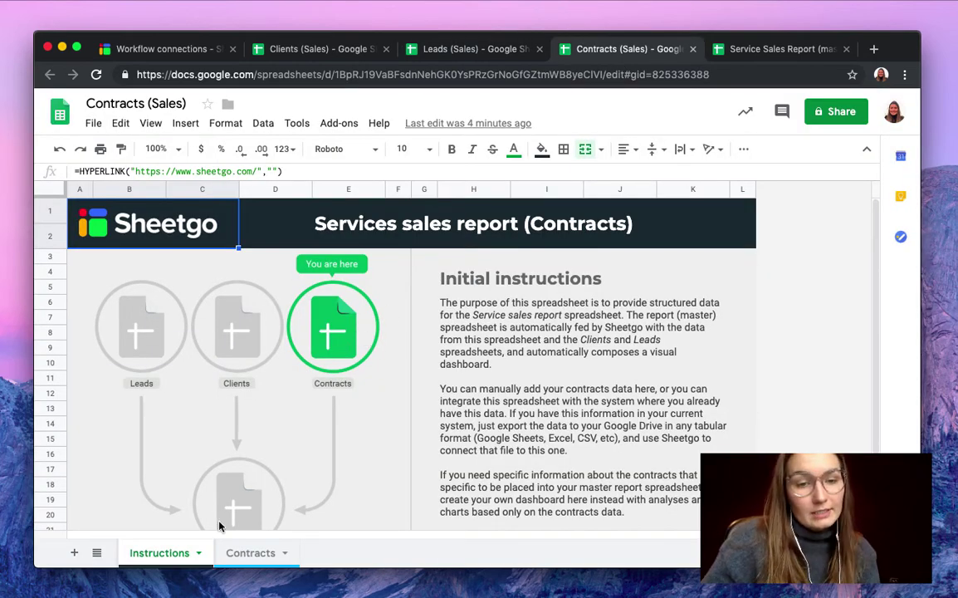
left_click(243, 557)
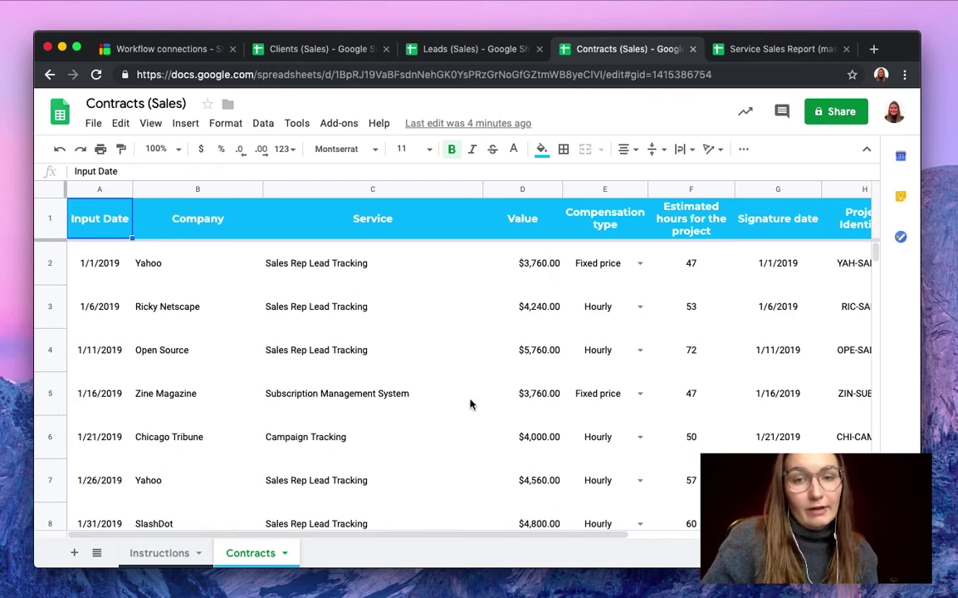
left_click_drag(300, 540, 544, 552)
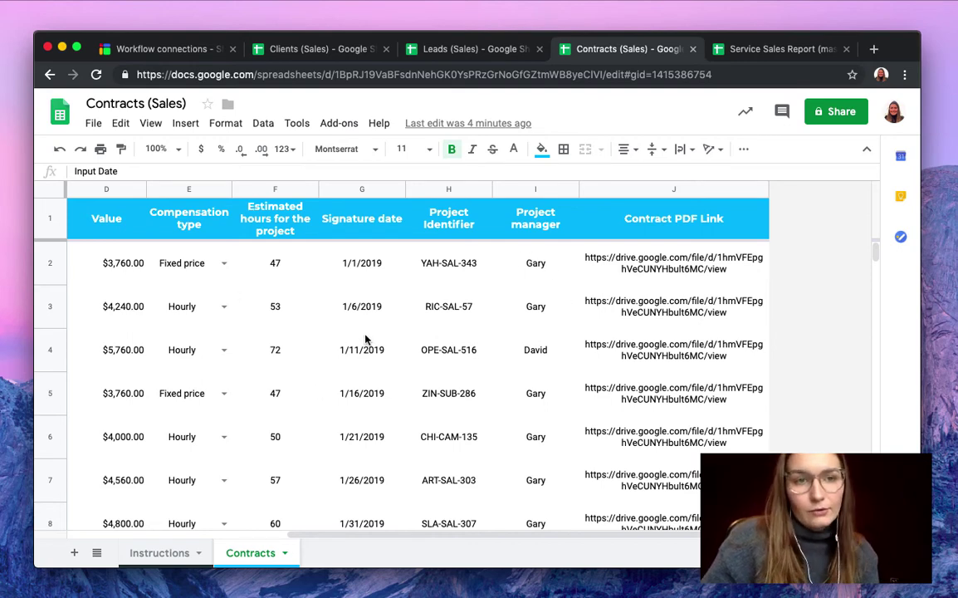
Return to the Service sales report workflow and run it to update all its connections.
left_click(778, 53)
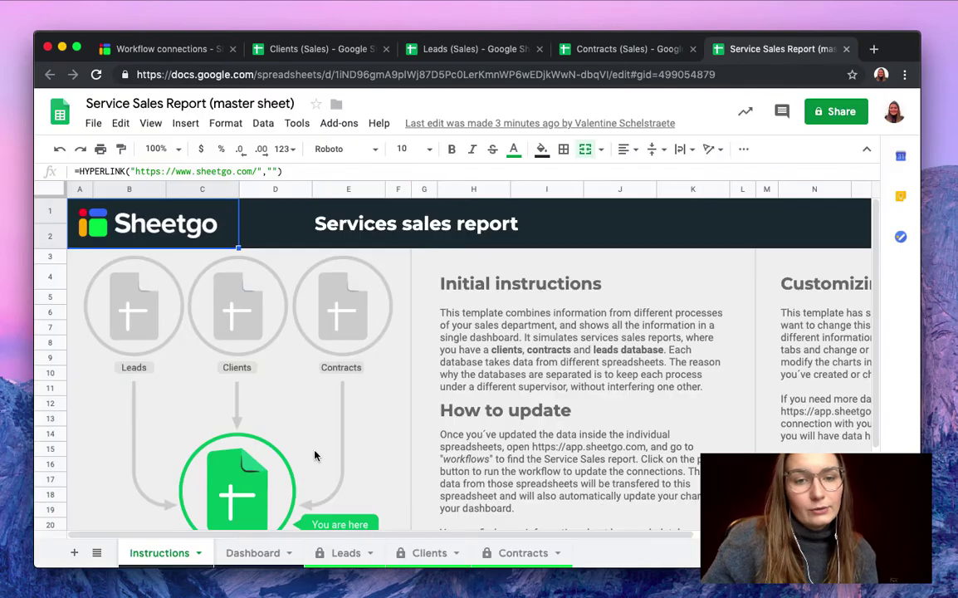
left_click(190, 50)
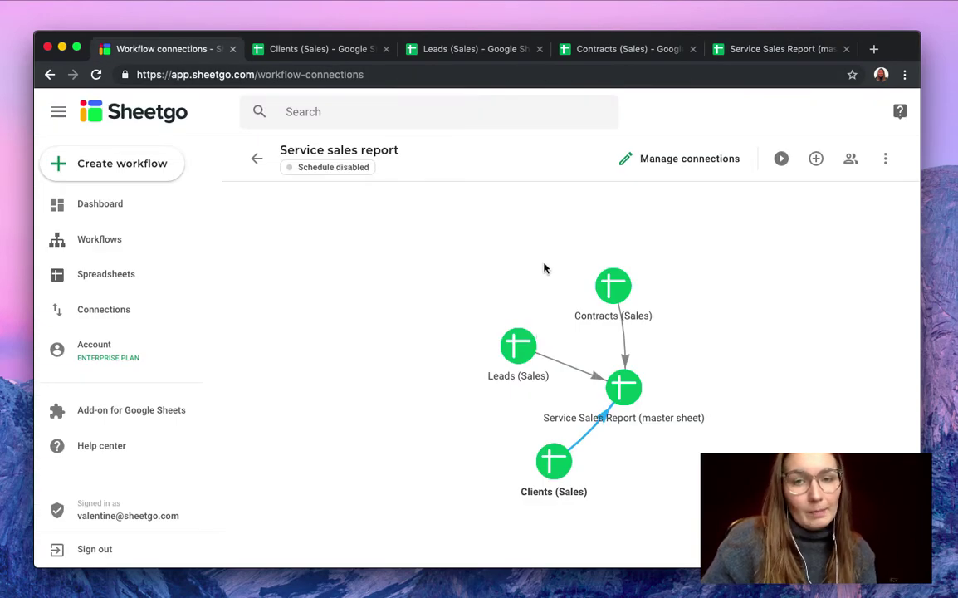
left_click(782, 161)
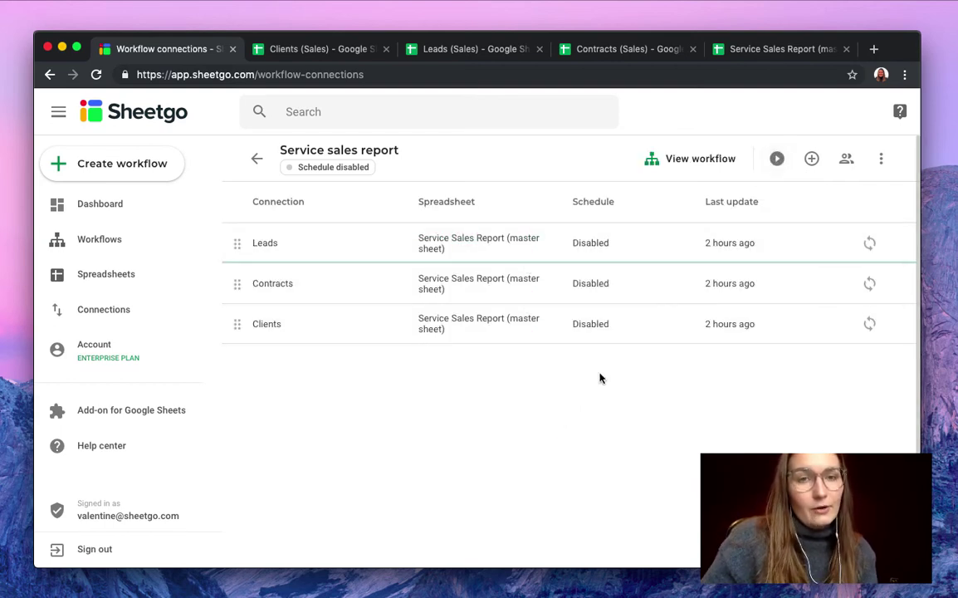
Check the imported data on the Leads and Contracts sheets of the Service Sales Report master sheet.
left_click(760, 48)
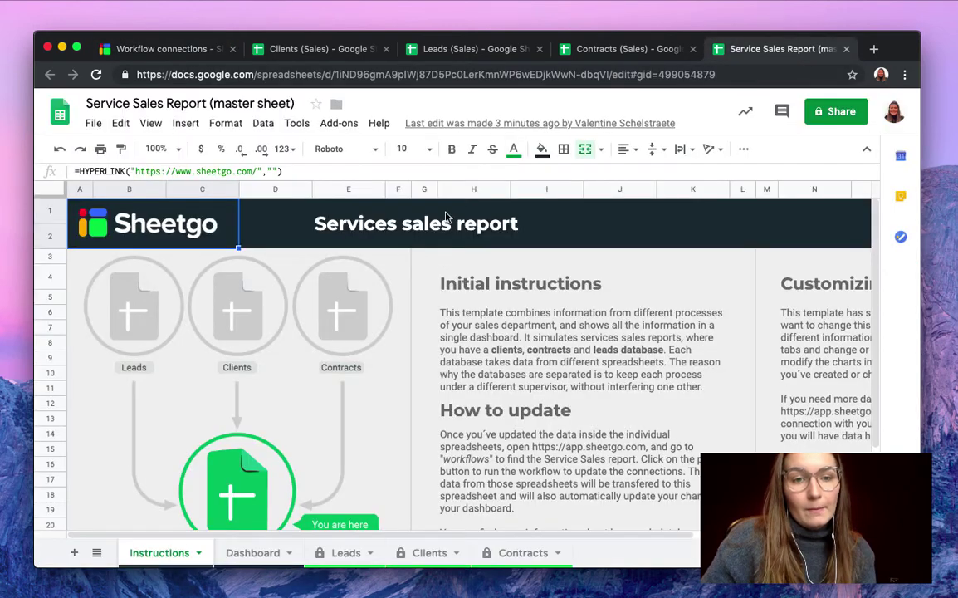
left_click(345, 557)
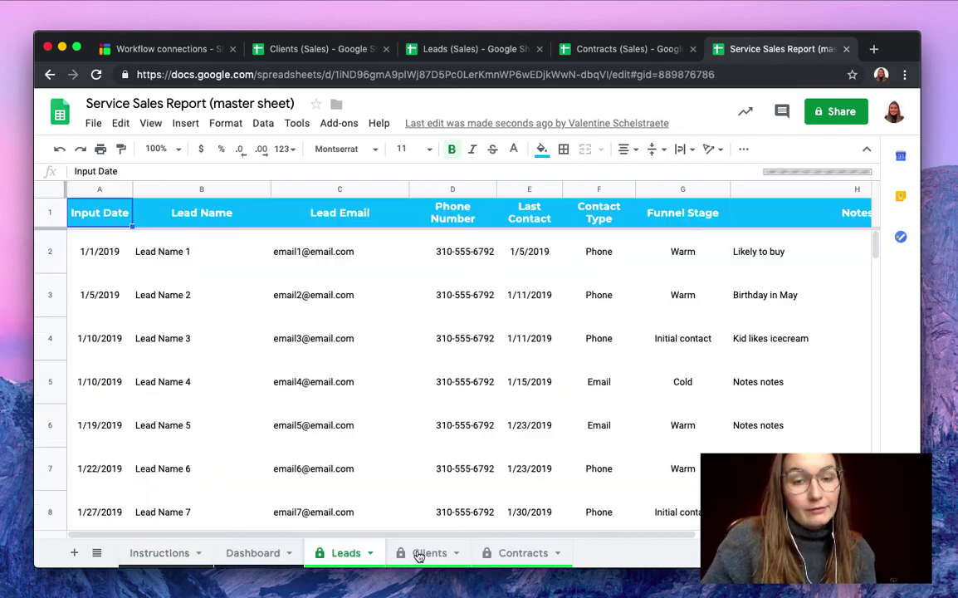
left_click(516, 554)
Examine the master sheet's Dashboard charts for leads per stage, top clients, contracts per state and month, and best selling services.
left_click(246, 553)
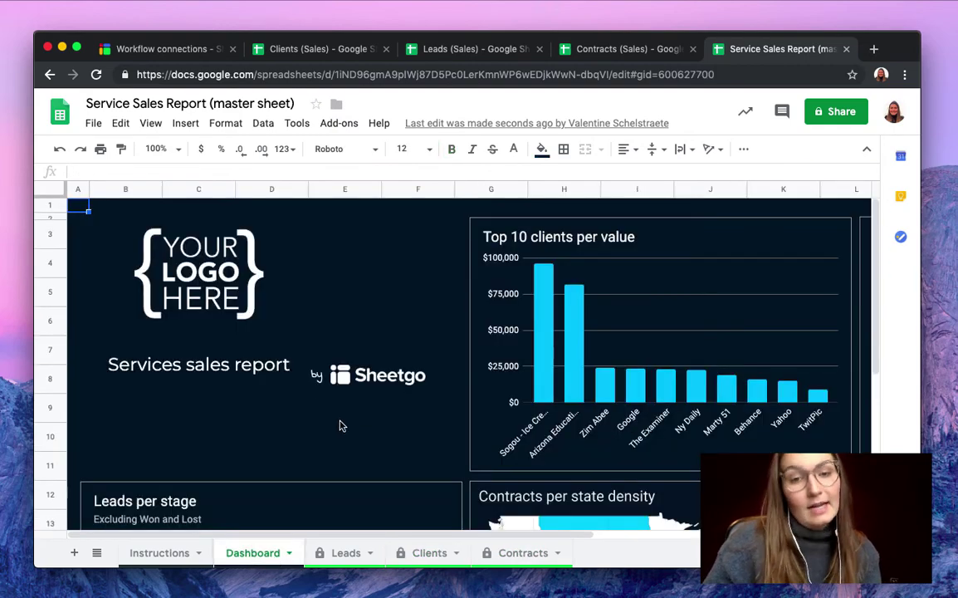
scroll(338, 428, "down", 5)
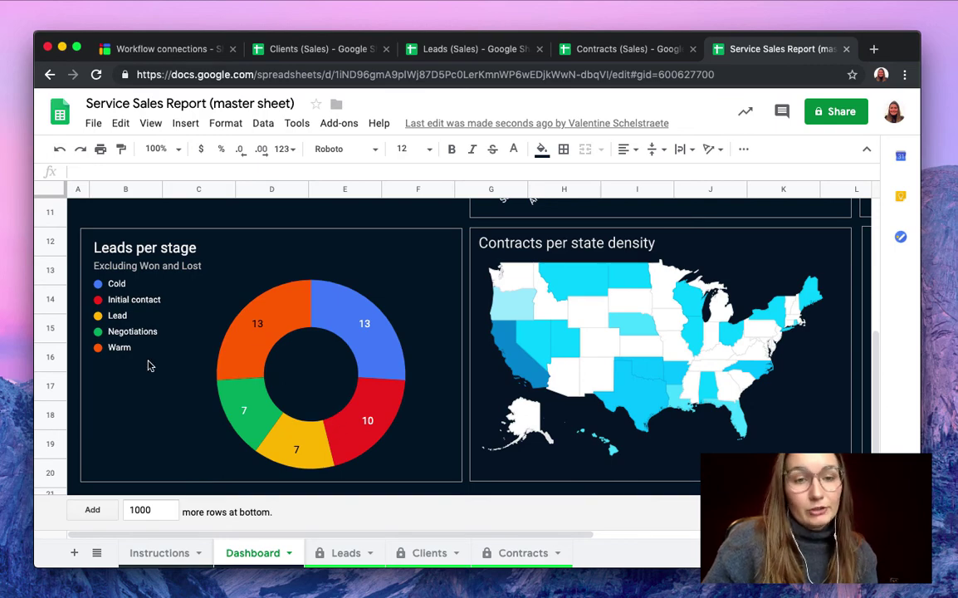
scroll(631, 294, "up", 3)
scroll(631, 294, "up", 3)
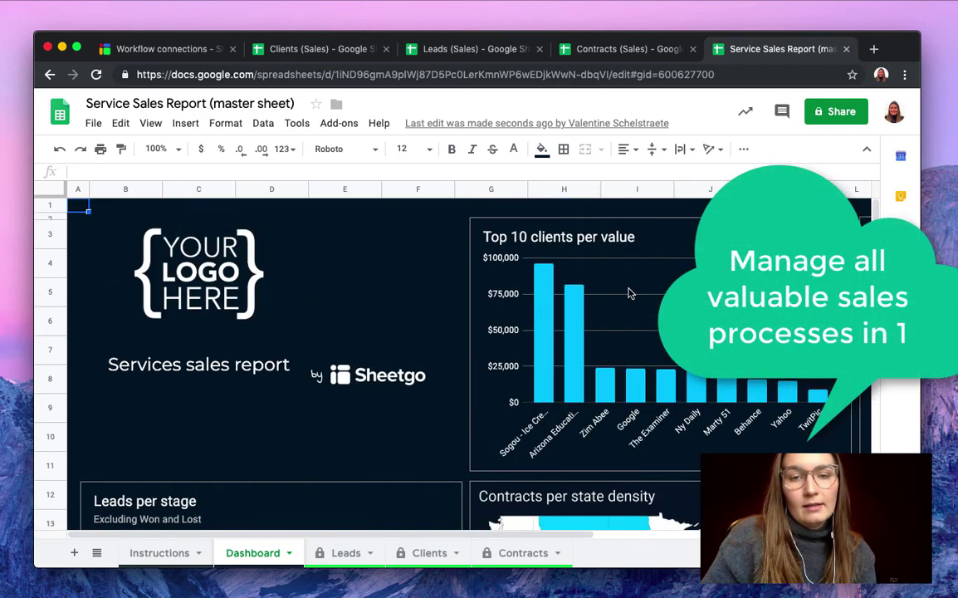
scroll(342, 538, "right", 1)
scroll(348, 537, "right", 3)
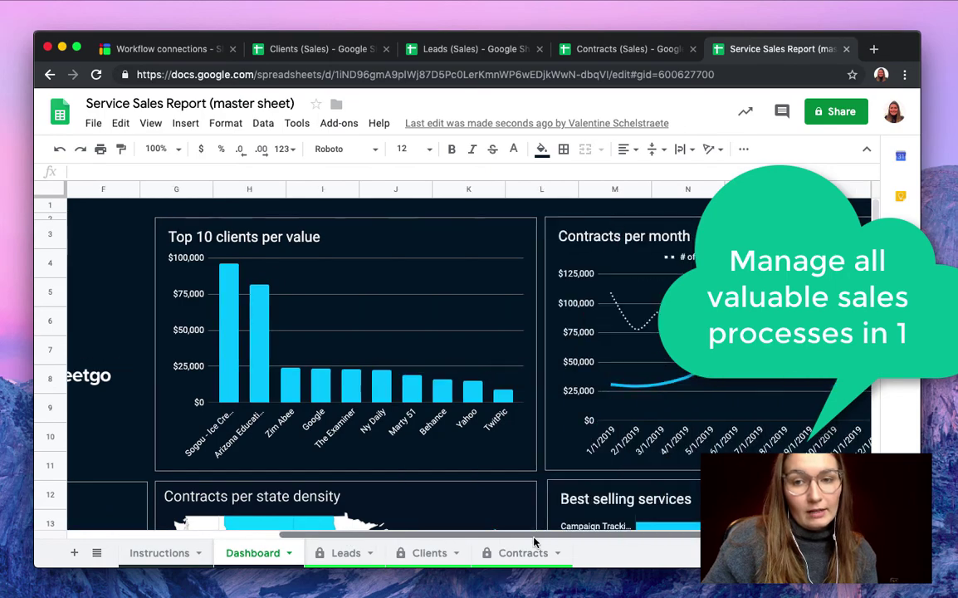
scroll(596, 406, "down", 3)
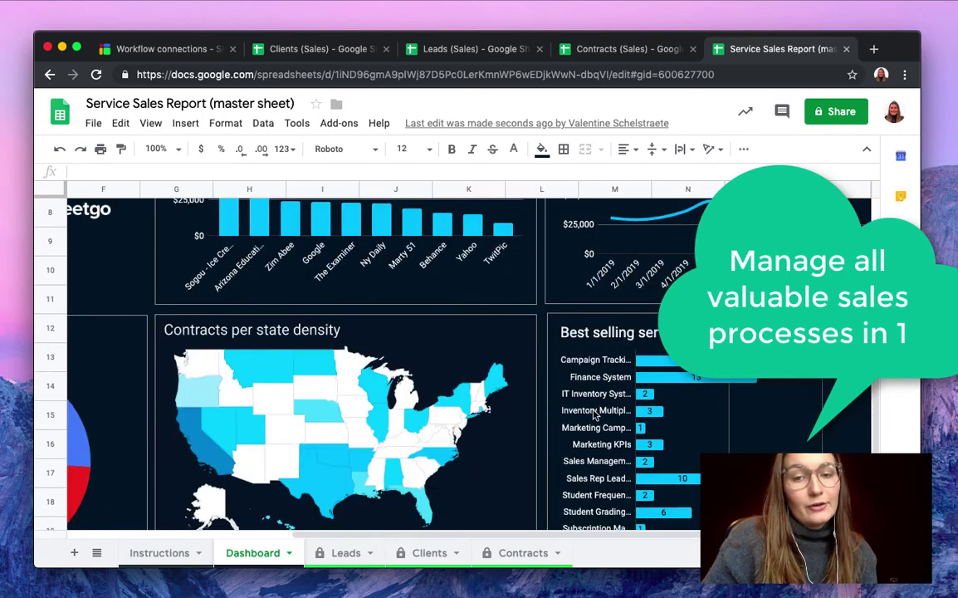
scroll(595, 415, "up", 3)
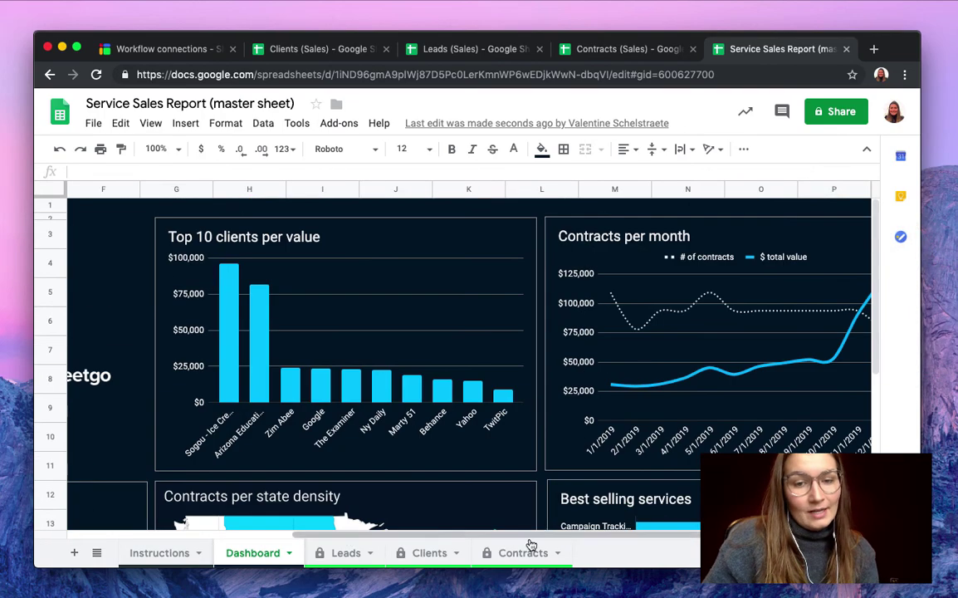
scroll(415, 544, "left", 3)
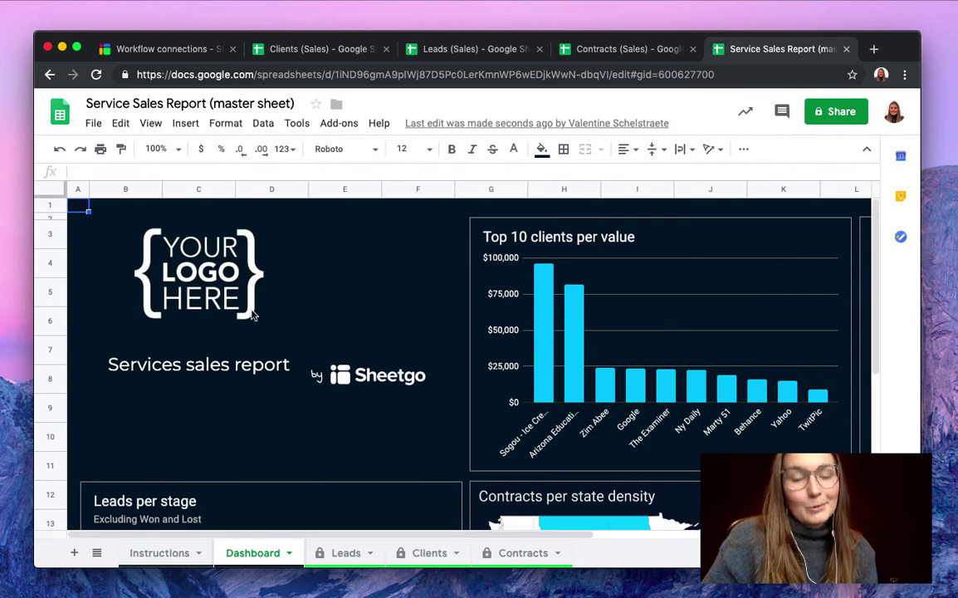